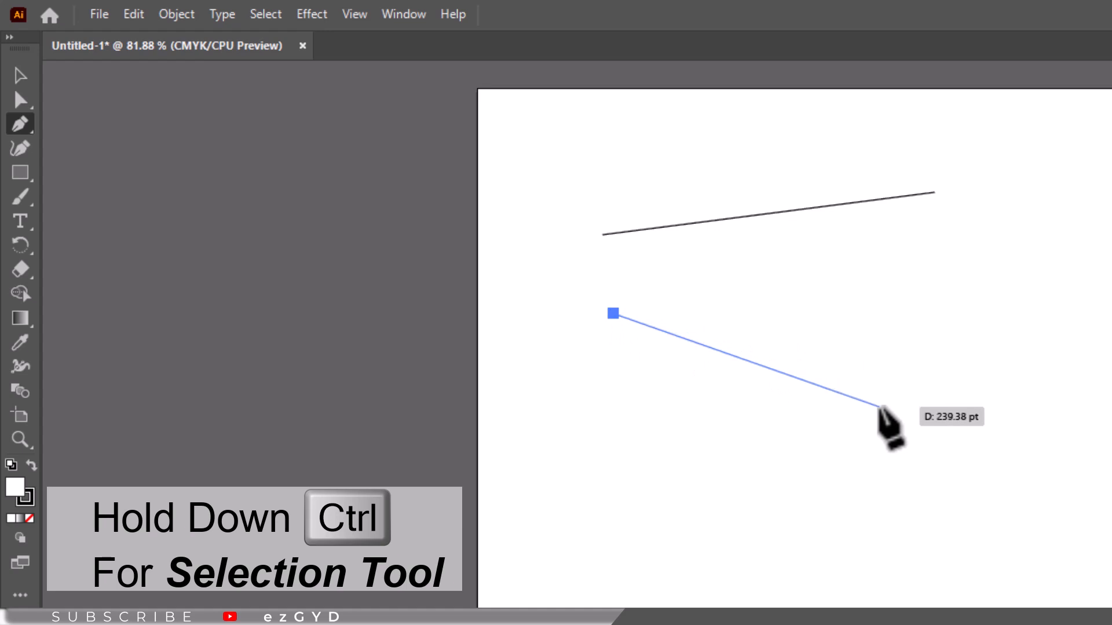
# Finish the lower straight line at about 239 pt long and move its left anchor close to the upper line's left end.
pyautogui.click(878, 407)
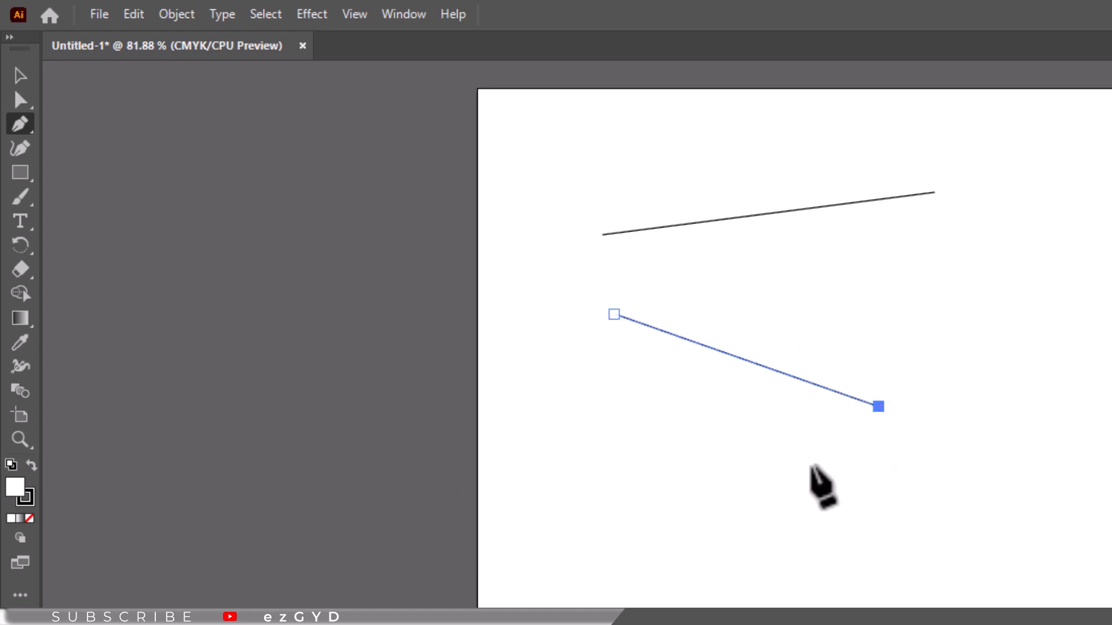
pyautogui.keyDown('ctrl'); pyautogui.click(829, 492); pyautogui.keyUp('ctrl')
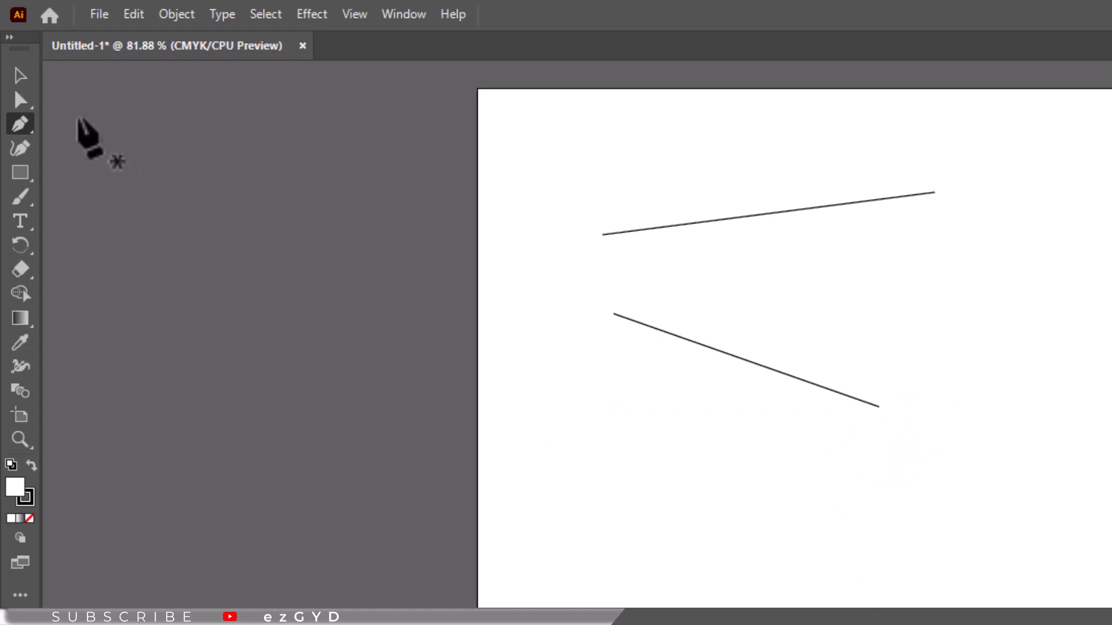
pyautogui.click(20, 99)
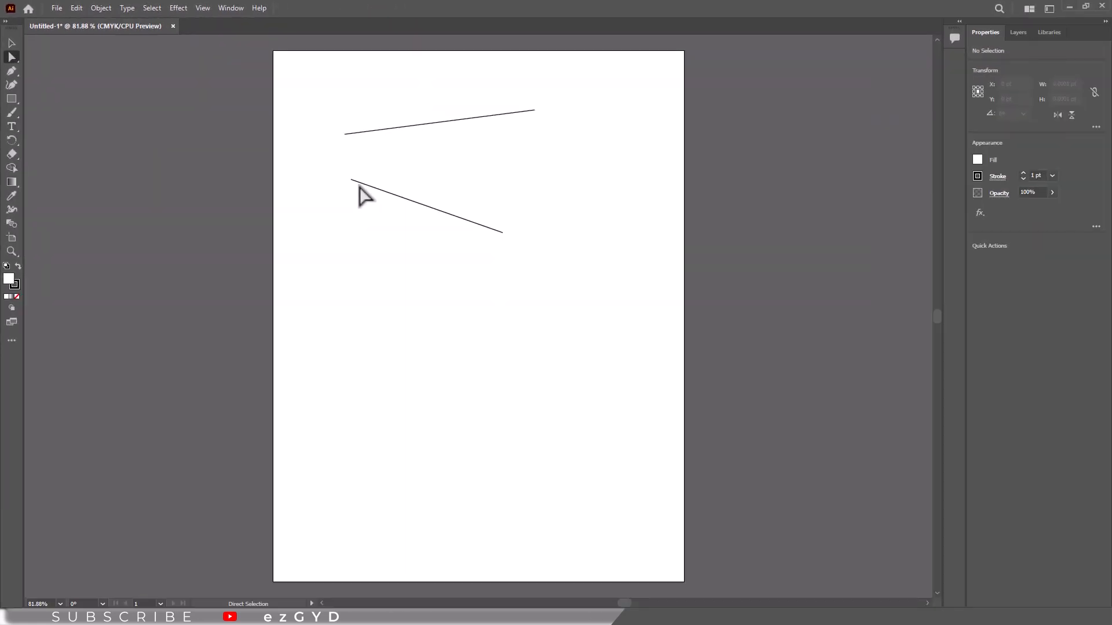
pyautogui.moveTo(352, 180); pyautogui.dragTo(340, 144)
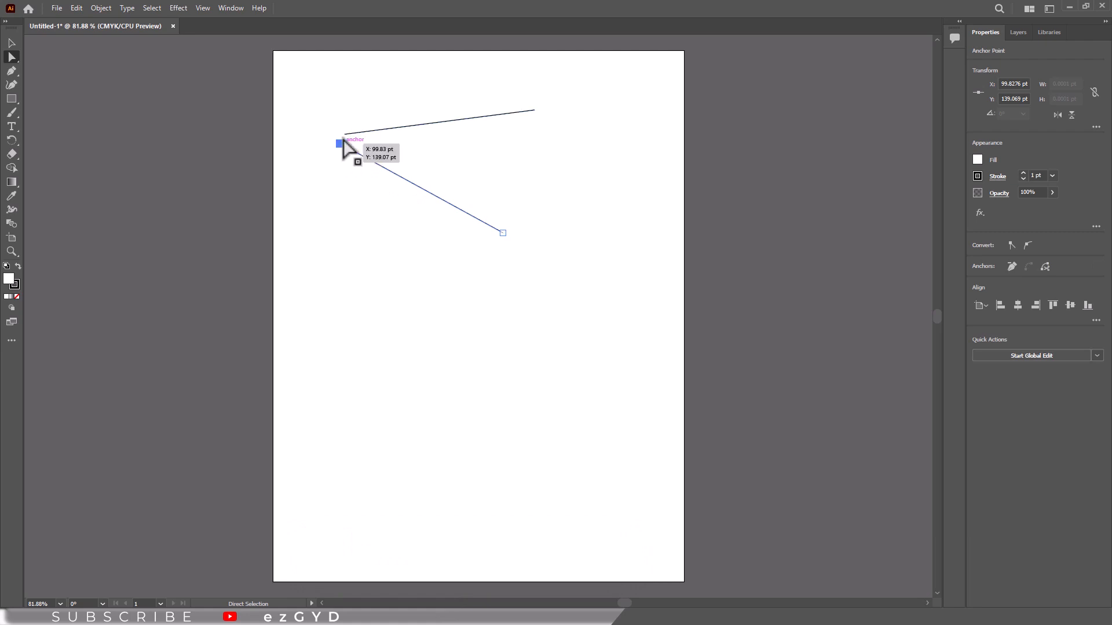
# Nudge the lower line's left anchor 11 pt up and 4 pt right, and snap it onto the upper line's left endpoint.
pyautogui.click(12, 253)
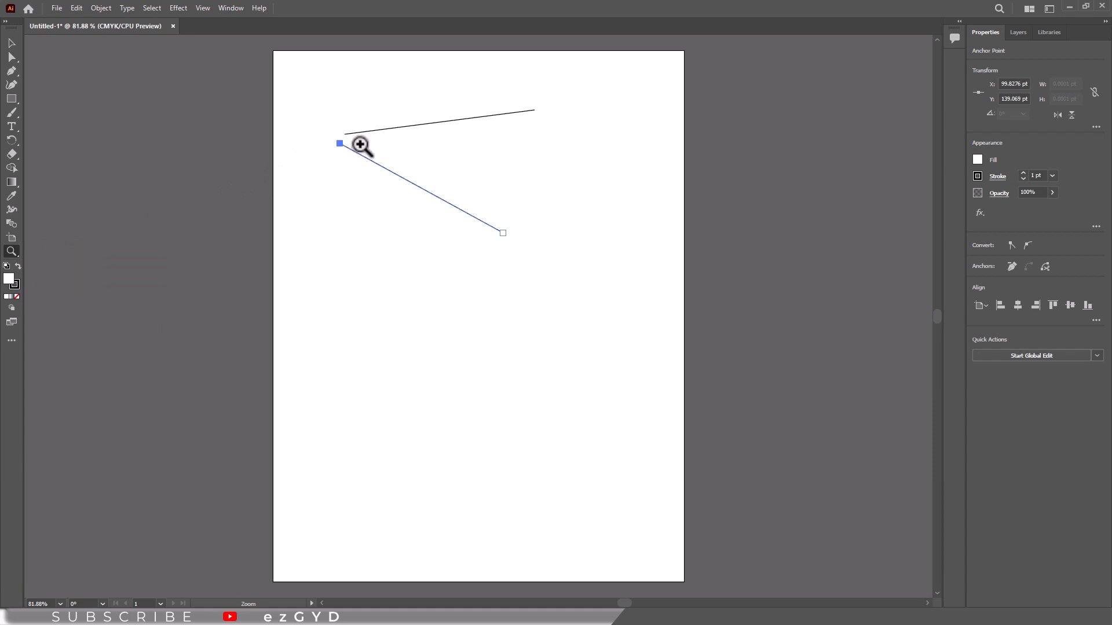
pyautogui.click(359, 144)
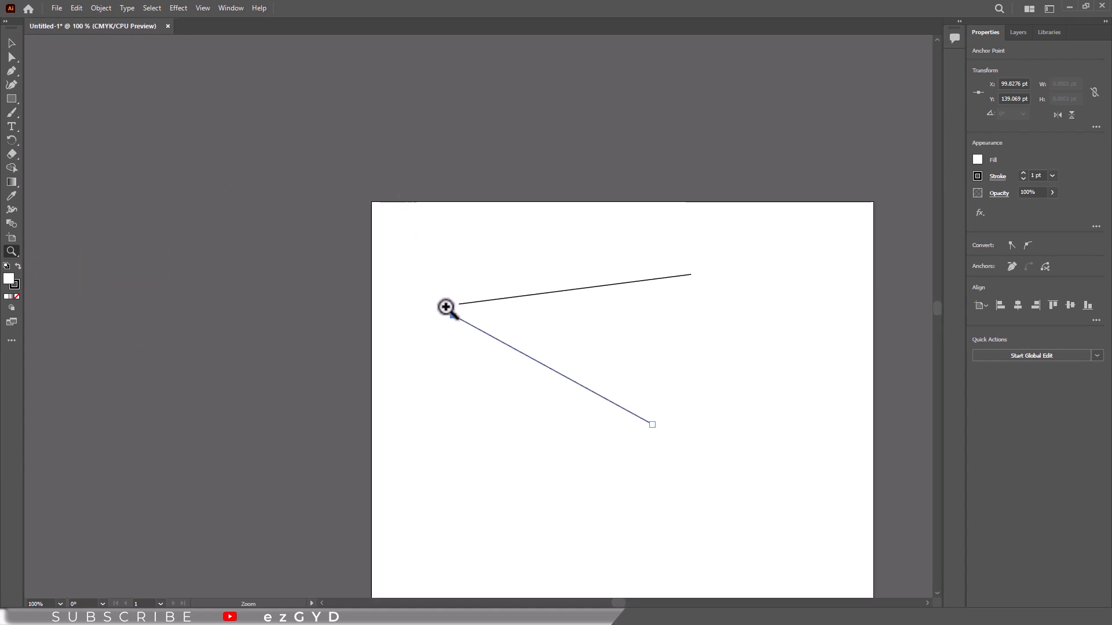
pyautogui.click(446, 307)
pyautogui.moveTo(474, 298); pyautogui.dragTo(525, 368)
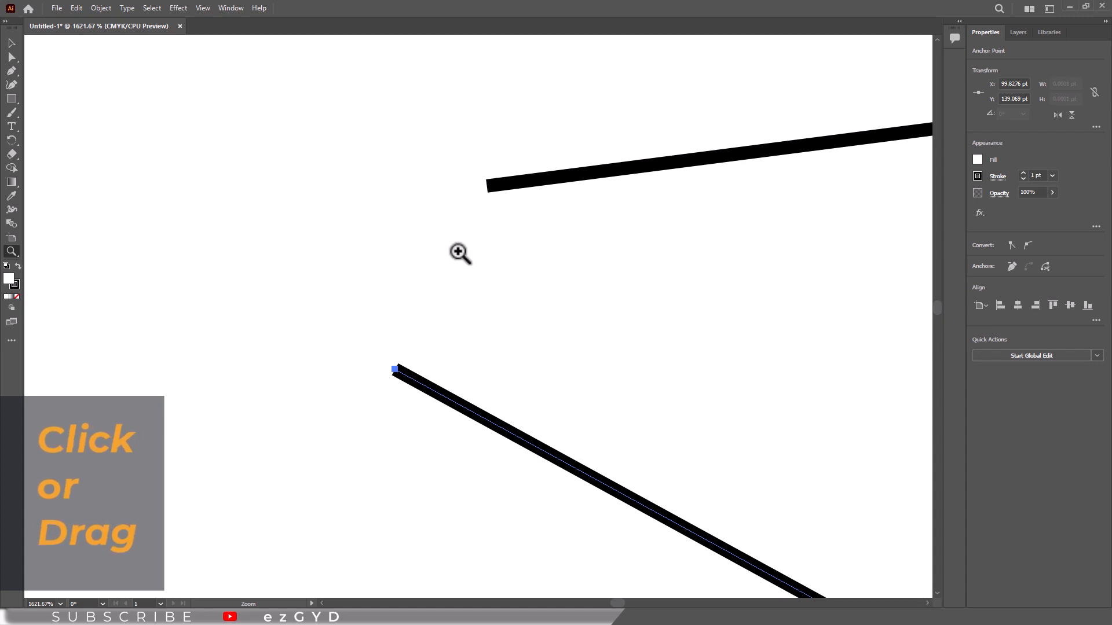
pyautogui.moveTo(357, 151); pyautogui.dragTo(513, 406)
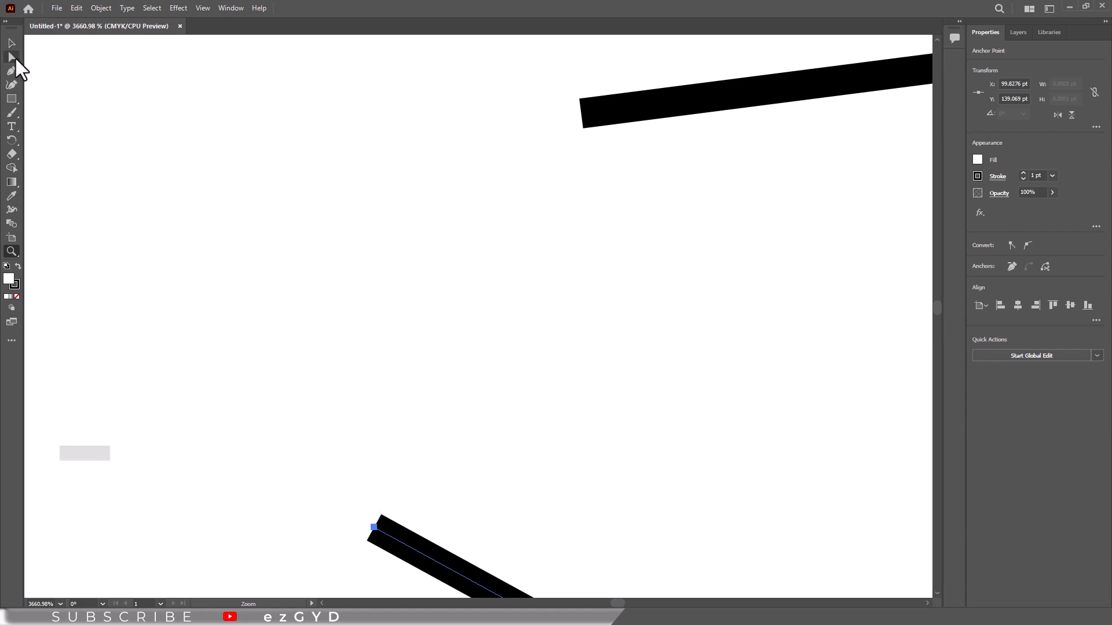
pyautogui.click(12, 57)
pyautogui.press('Up')
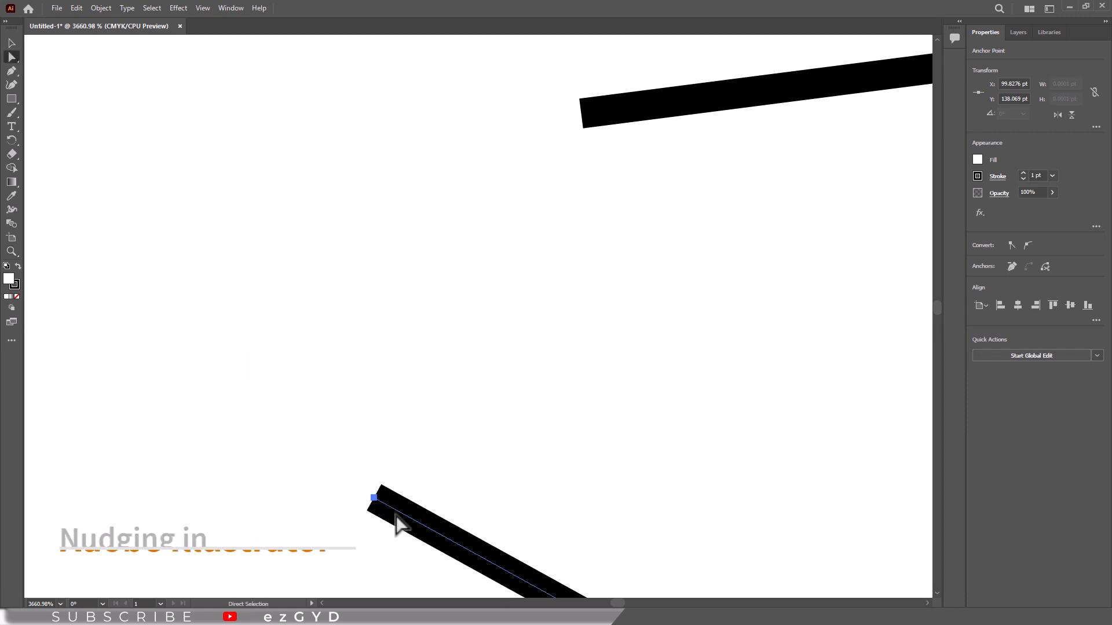
pyautogui.press('Up')
pyautogui.press('Up')
pyautogui.press('Right')
pyautogui.press('Right')
pyautogui.press('Up')
pyautogui.press('Up')
pyautogui.press('Up')
pyautogui.press('Up')
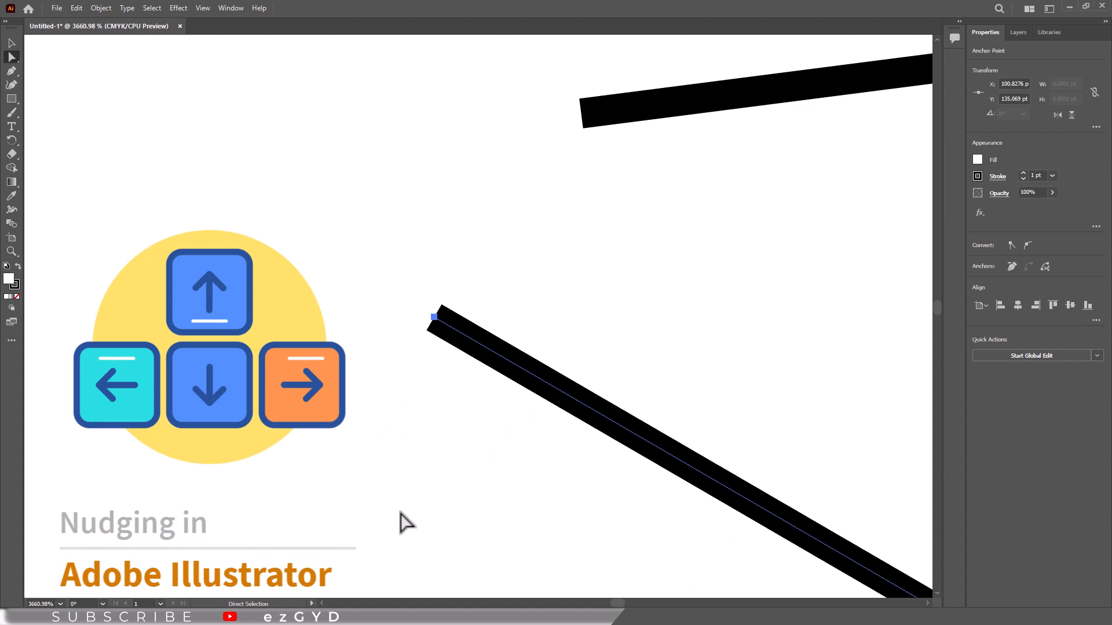
pyautogui.press('Up')
pyautogui.press('Up')
pyautogui.press('Right')
pyautogui.press('Right')
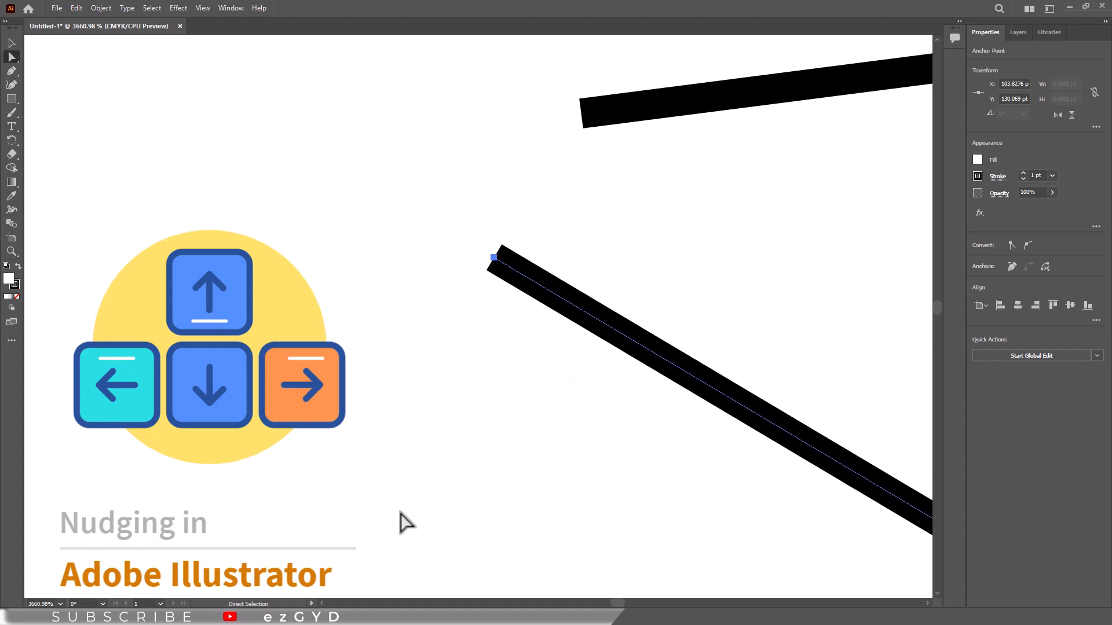
pyautogui.press('Up')
pyautogui.press('Up')
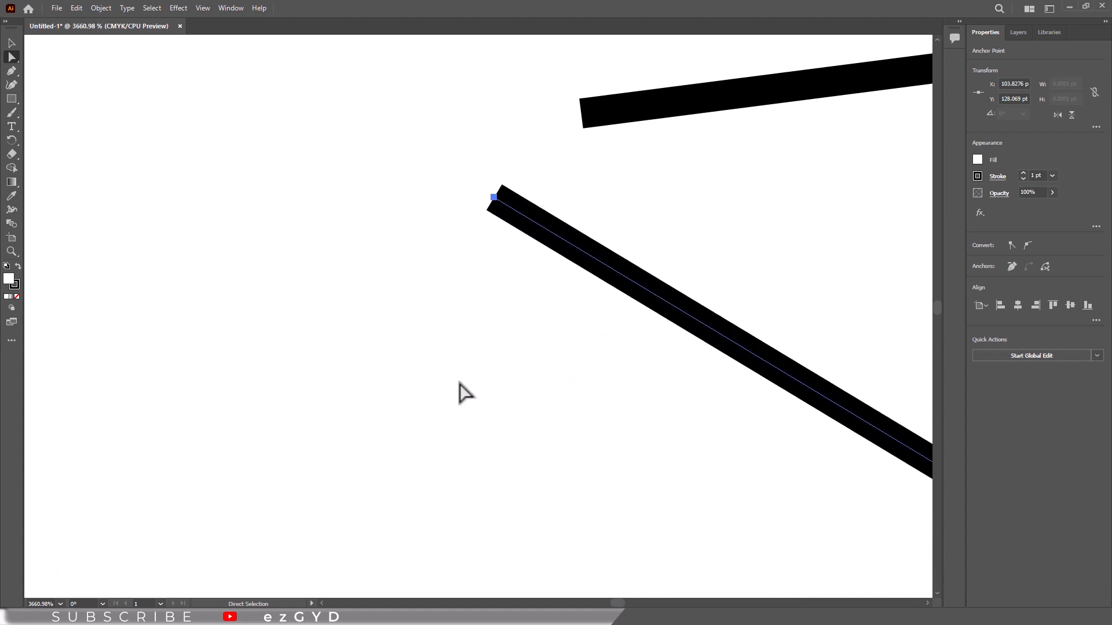
pyautogui.moveTo(494, 201); pyautogui.dragTo(582, 116)
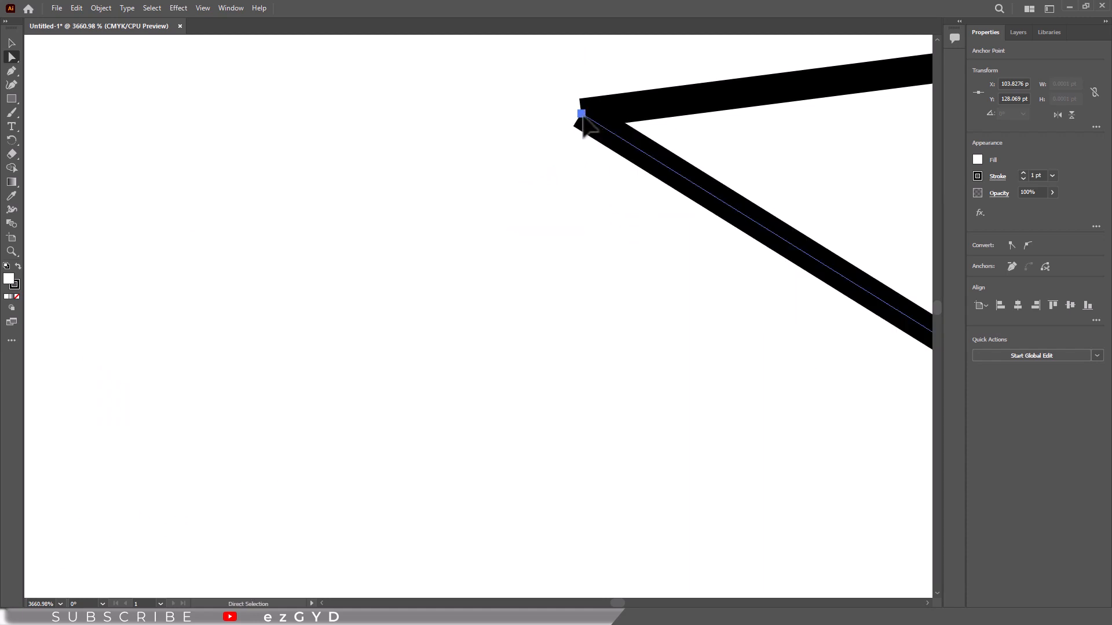
# Examine the corner where the two lines meet up close, and view the artboard at actual size and fitted to the window.
pyautogui.click(12, 251)
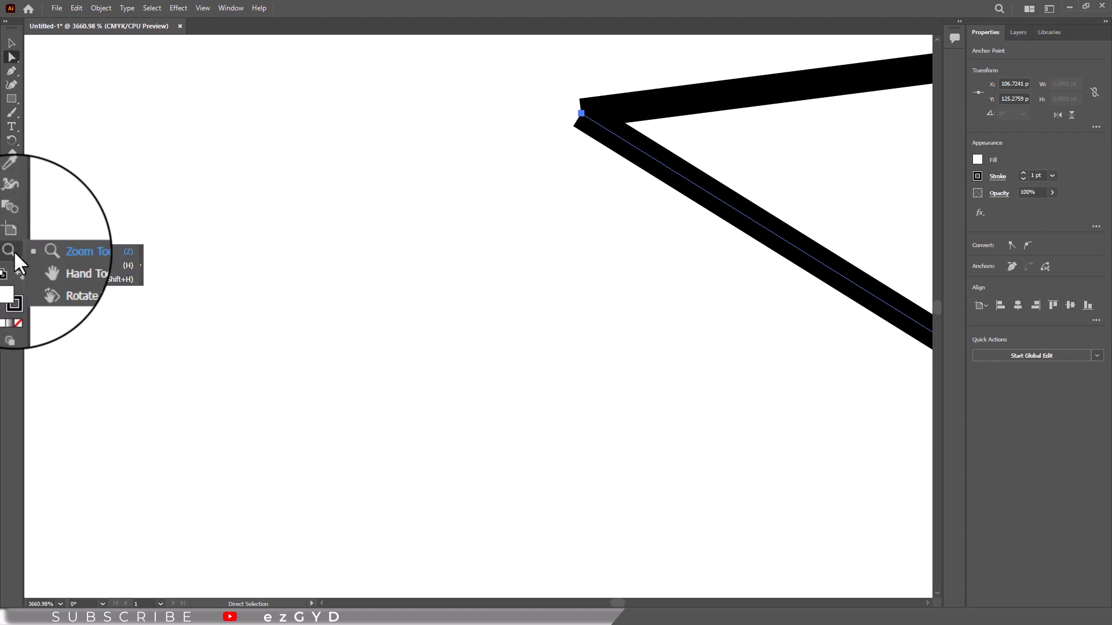
pyautogui.click(90, 267)
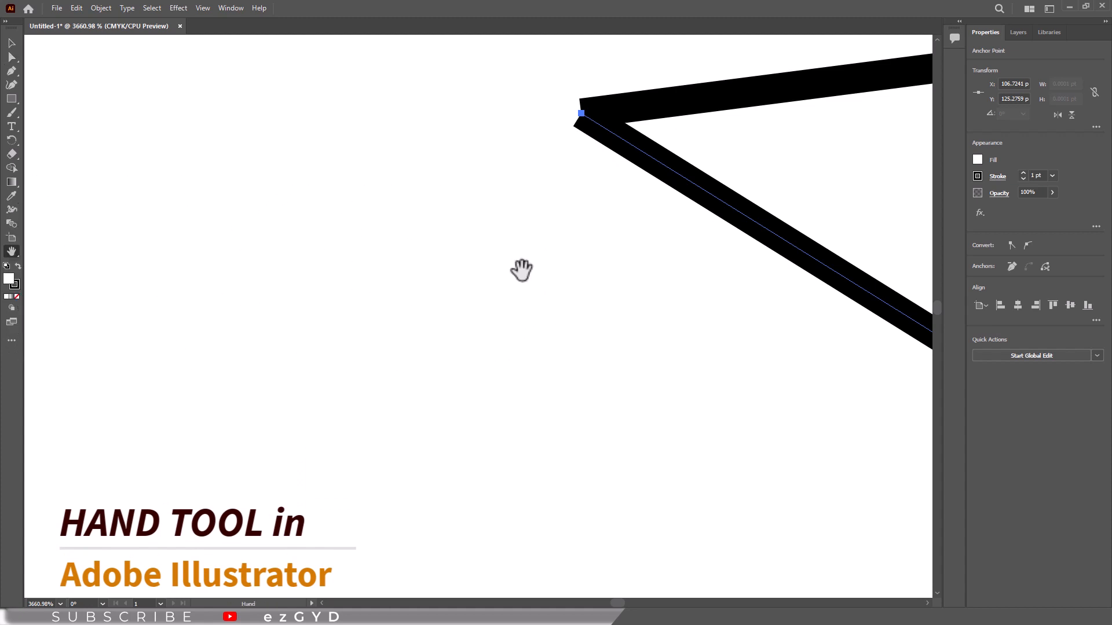
pyautogui.moveTo(521, 270); pyautogui.dragTo(427, 380)
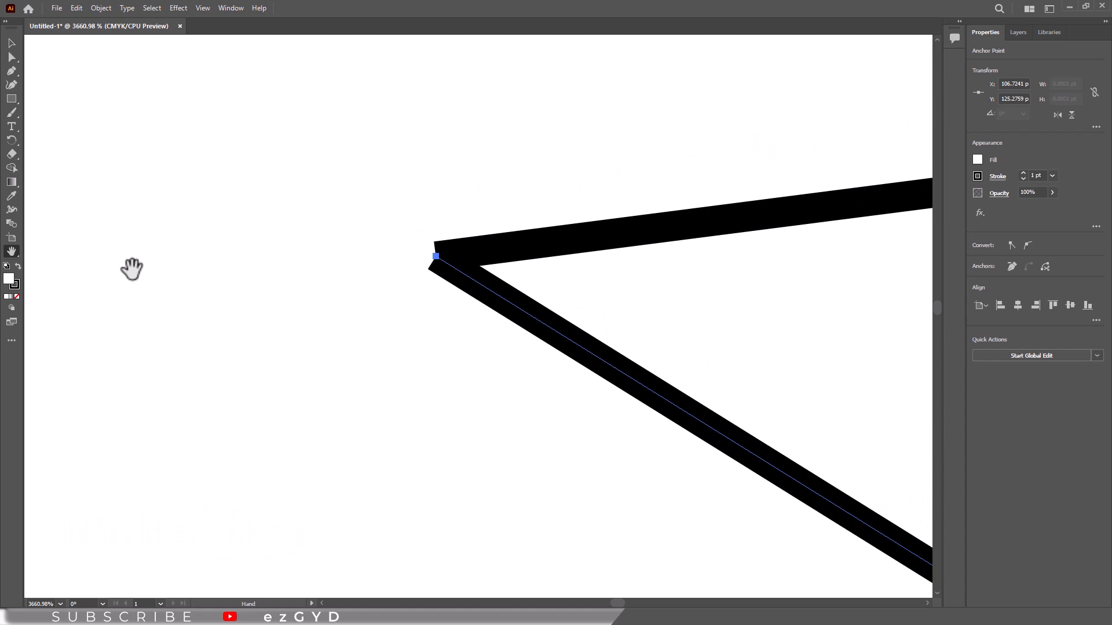
pyautogui.click(12, 255)
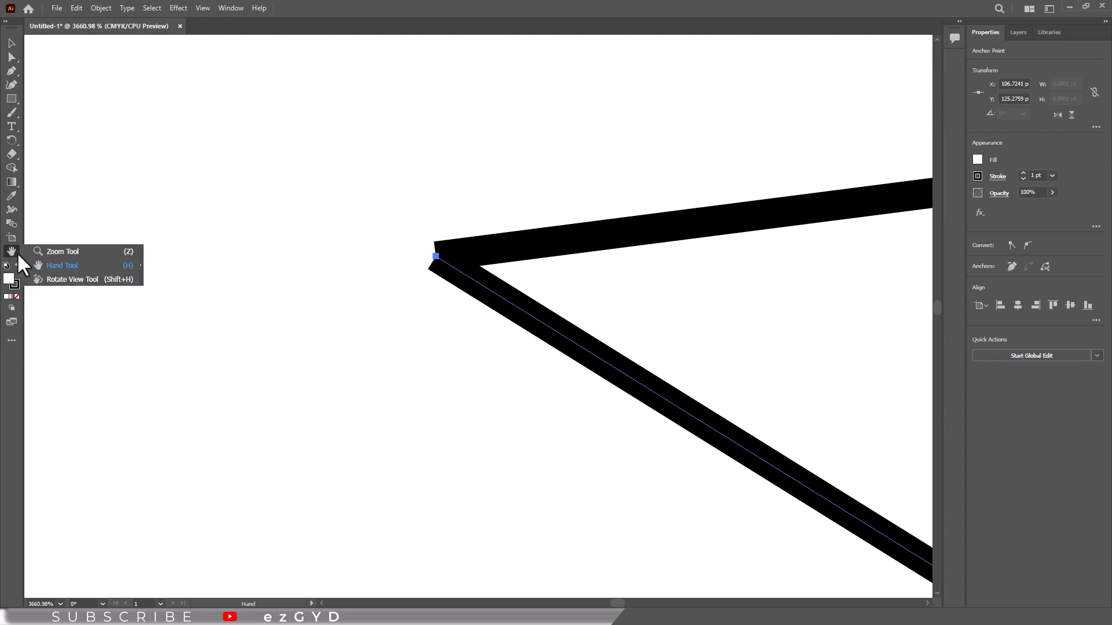
pyautogui.click(141, 273)
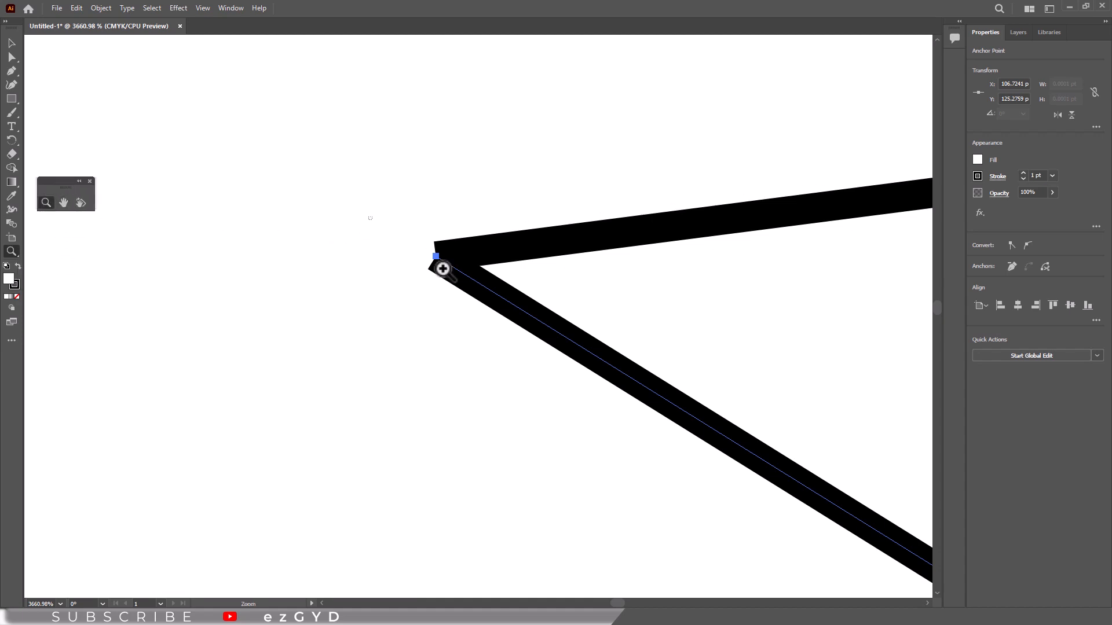
pyautogui.moveTo(442, 269); pyautogui.dragTo(544, 326)
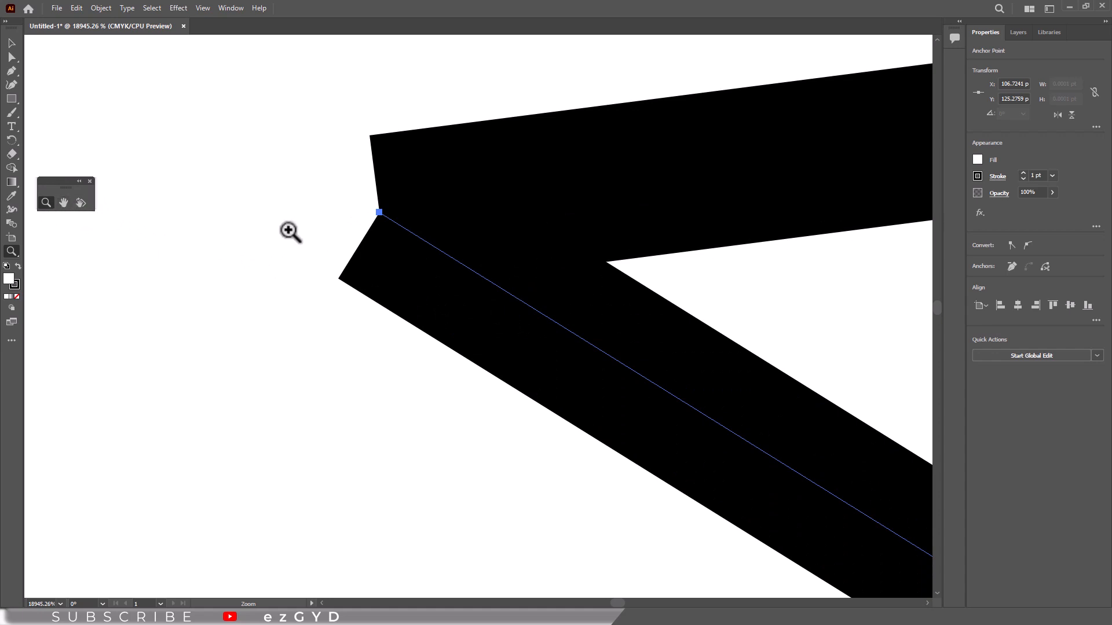
pyautogui.press('alt')
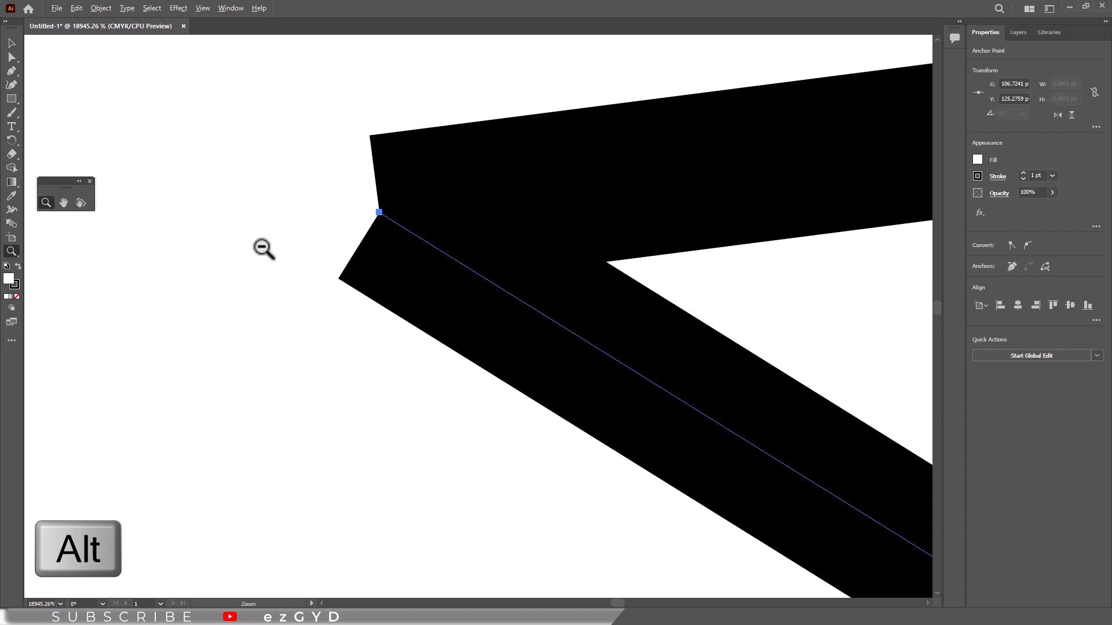
pyautogui.keyDown('alt'); pyautogui.click(340, 201); pyautogui.keyUp('alt')
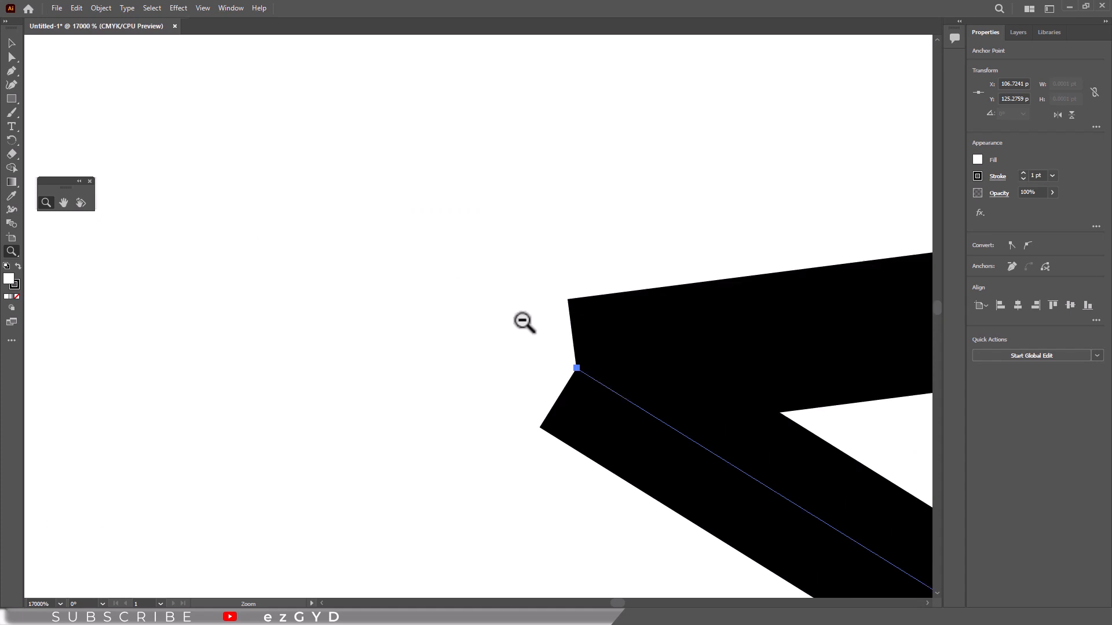
pyautogui.doubleClick(46, 204)
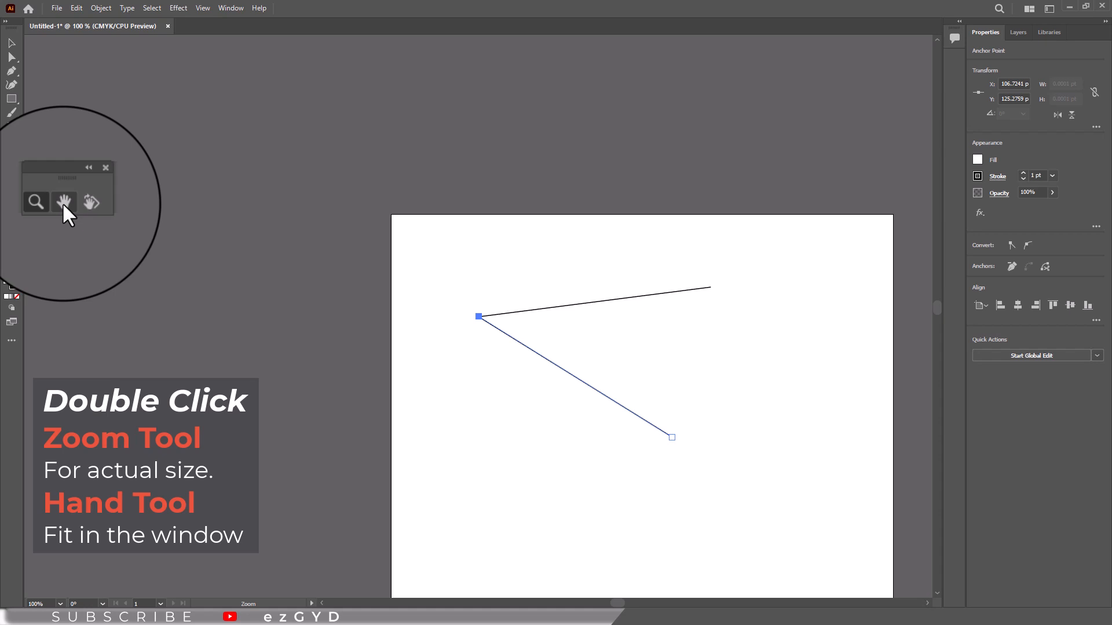
pyautogui.doubleClick(64, 203)
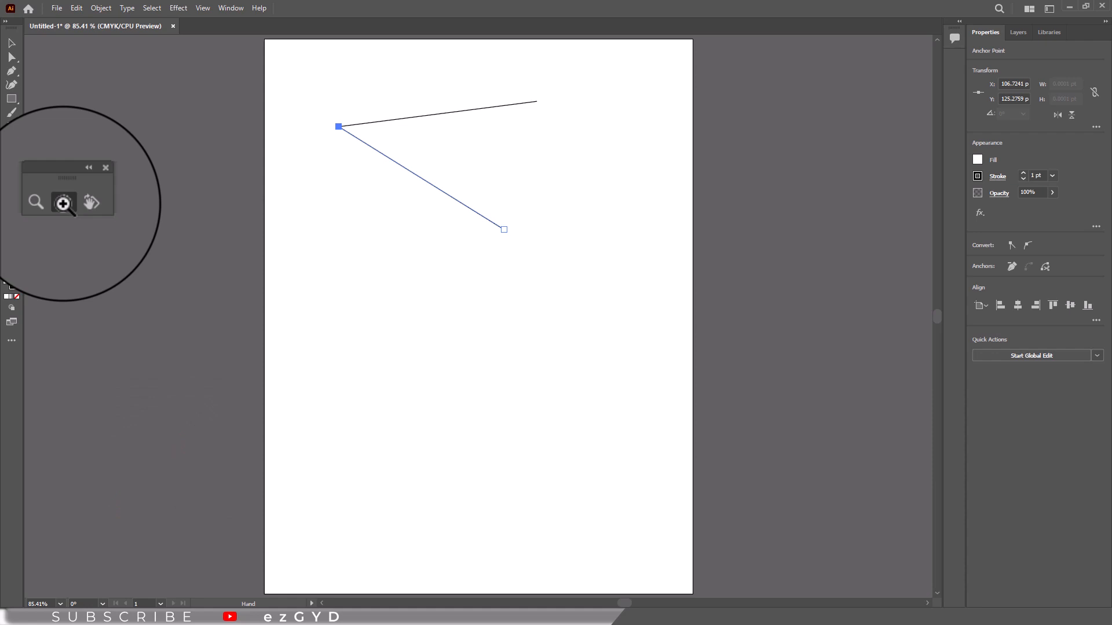
# Select the whole lower line and move it away from the upper line to about X 260 pt, Y 275 pt.
pyautogui.click(13, 44)
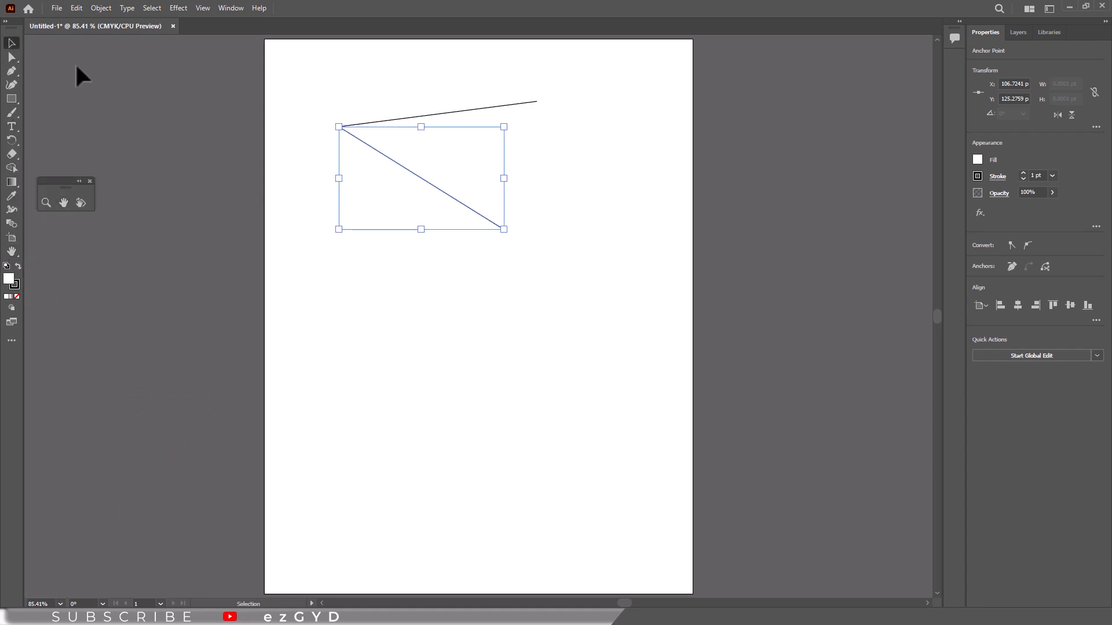
pyautogui.click(472, 236)
pyautogui.click(435, 187)
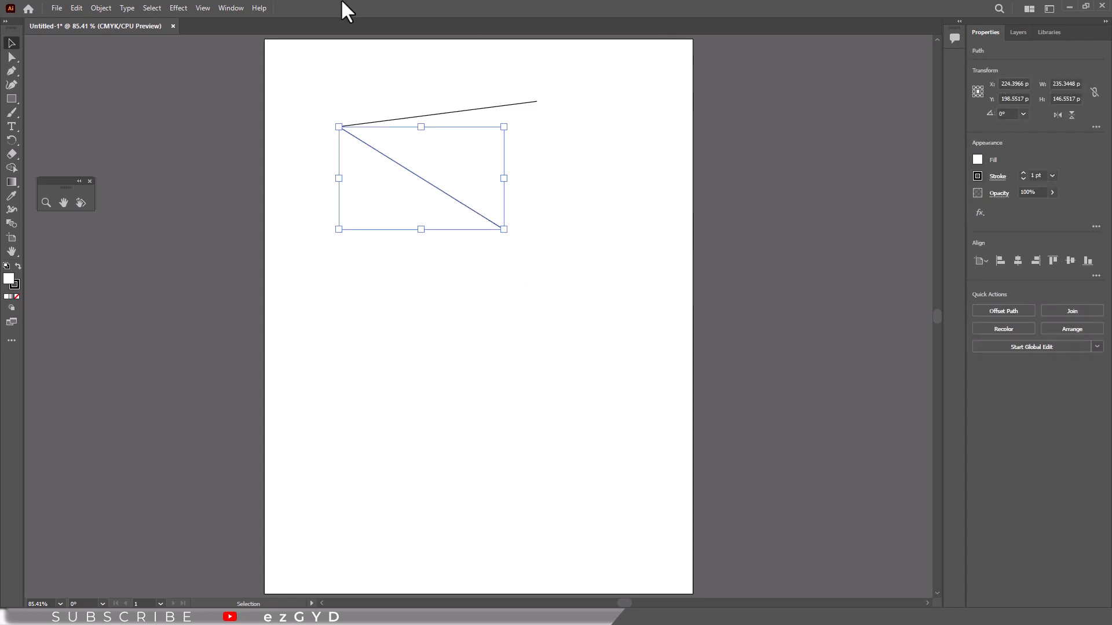
pyautogui.click(236, 7)
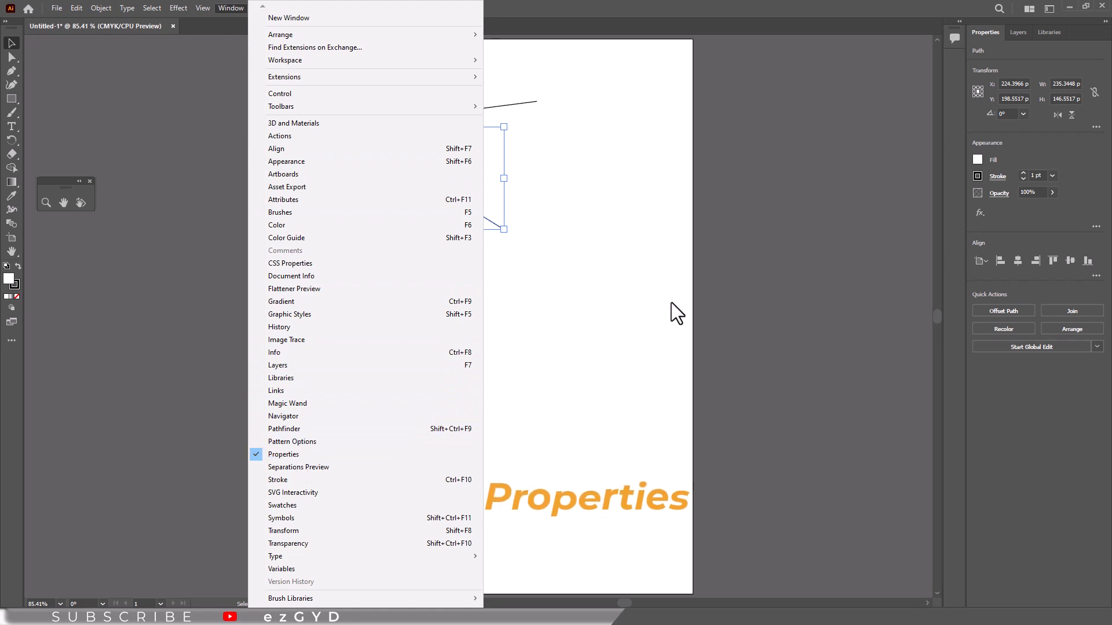
pyautogui.click(731, 281)
pyautogui.click(731, 280)
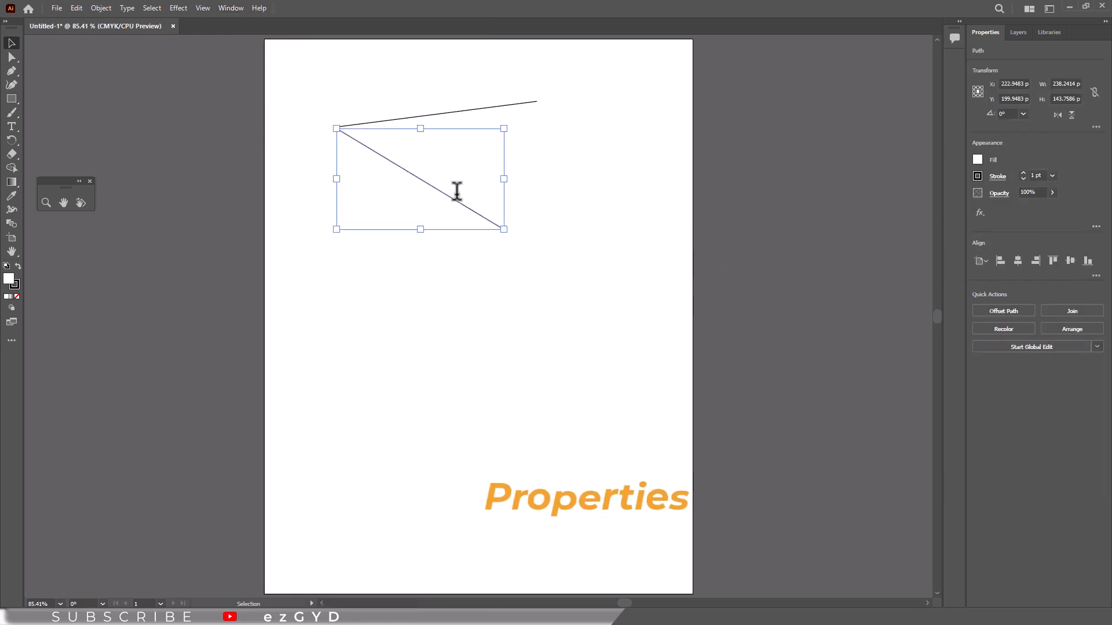
pyautogui.moveTo(450, 195); pyautogui.dragTo(477, 252)
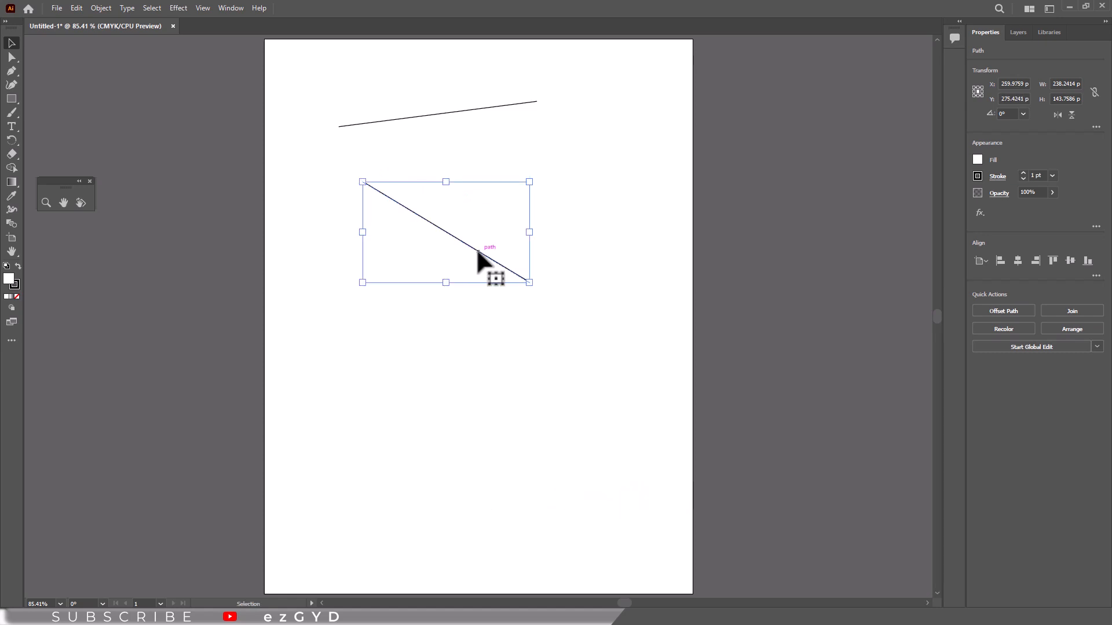
# Give the lower line a round cap and a stroke weight of 21 pt.
pyautogui.click(997, 176)
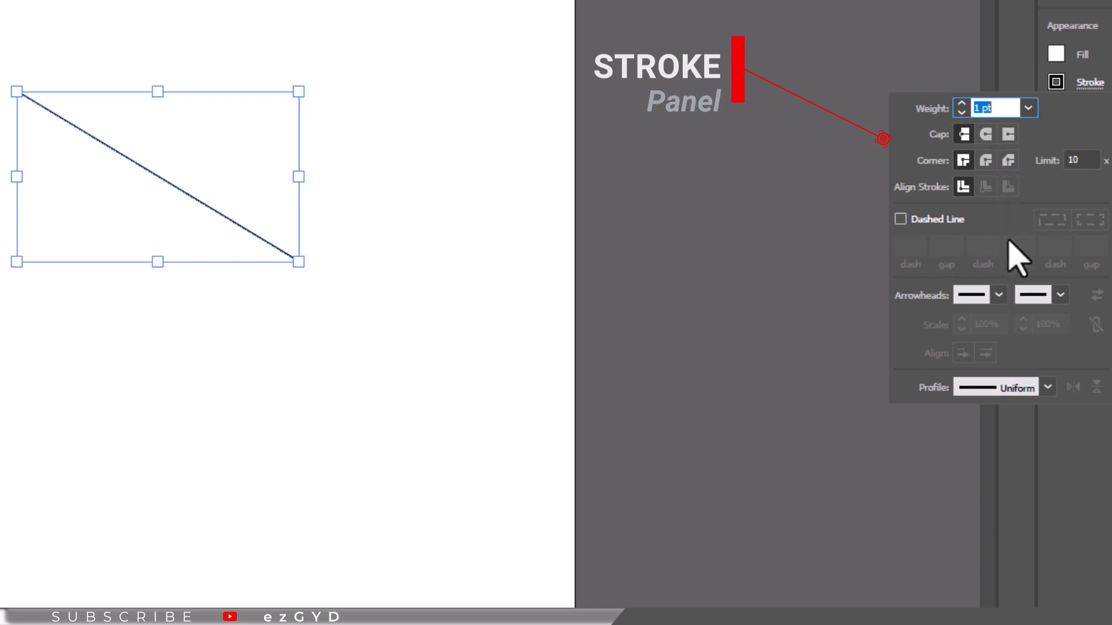
pyautogui.click(988, 138)
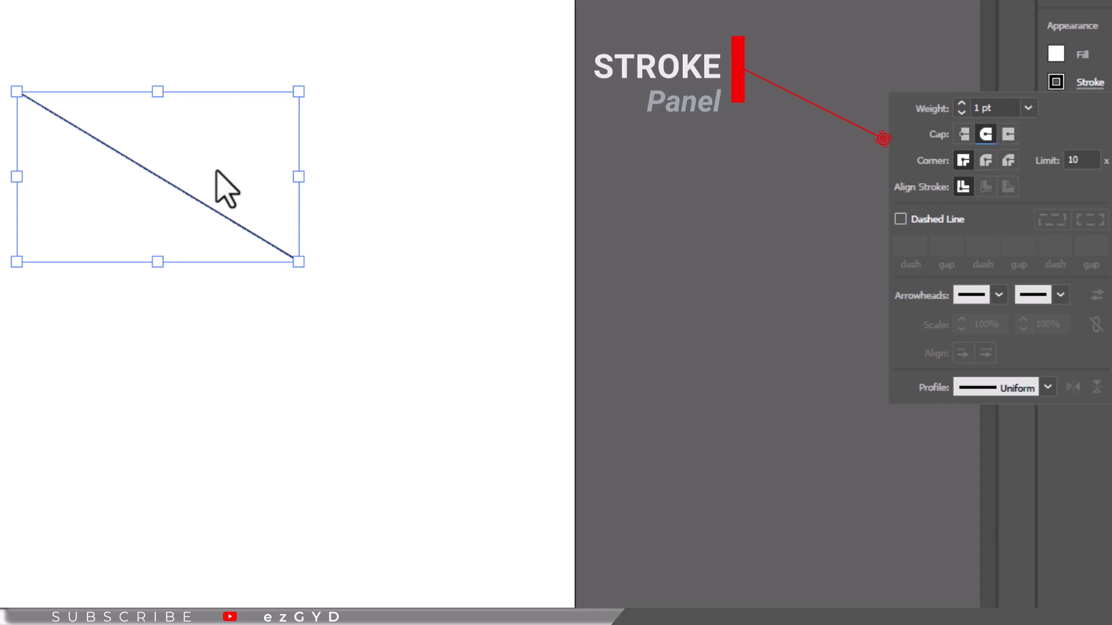
pyautogui.scroll(4, 998, 108)
pyautogui.scroll(16, 998, 108)
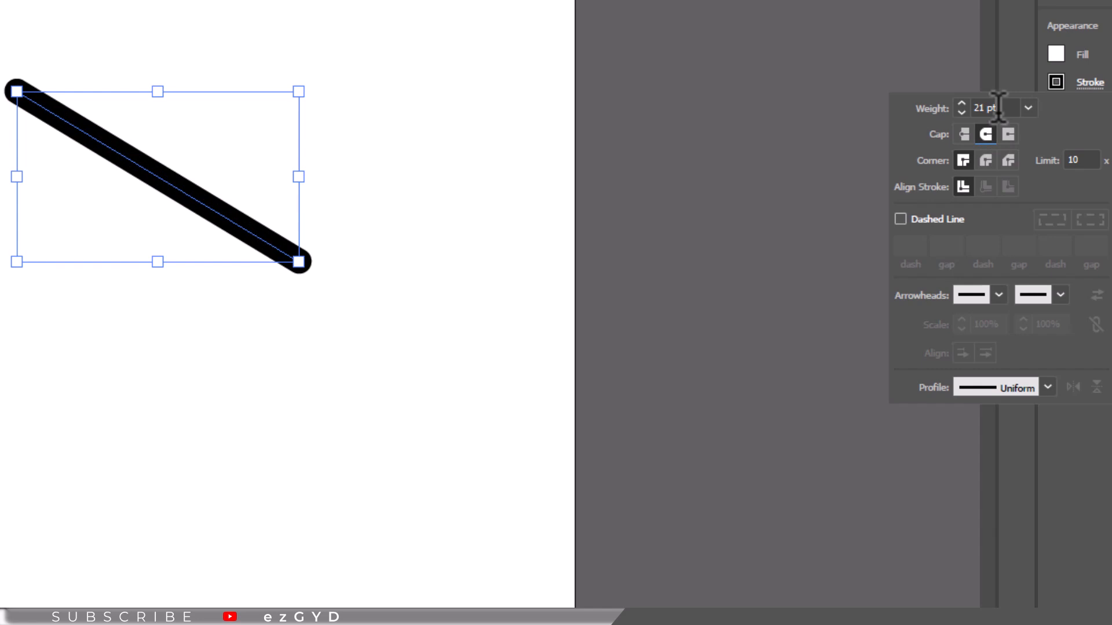
# Turn the lower line's stroke into a dashed line with a 10 pt dash and a 21 pt gap.
pyautogui.click(900, 220)
pyautogui.click(911, 245)
pyautogui.scroll(-2, 916, 246)
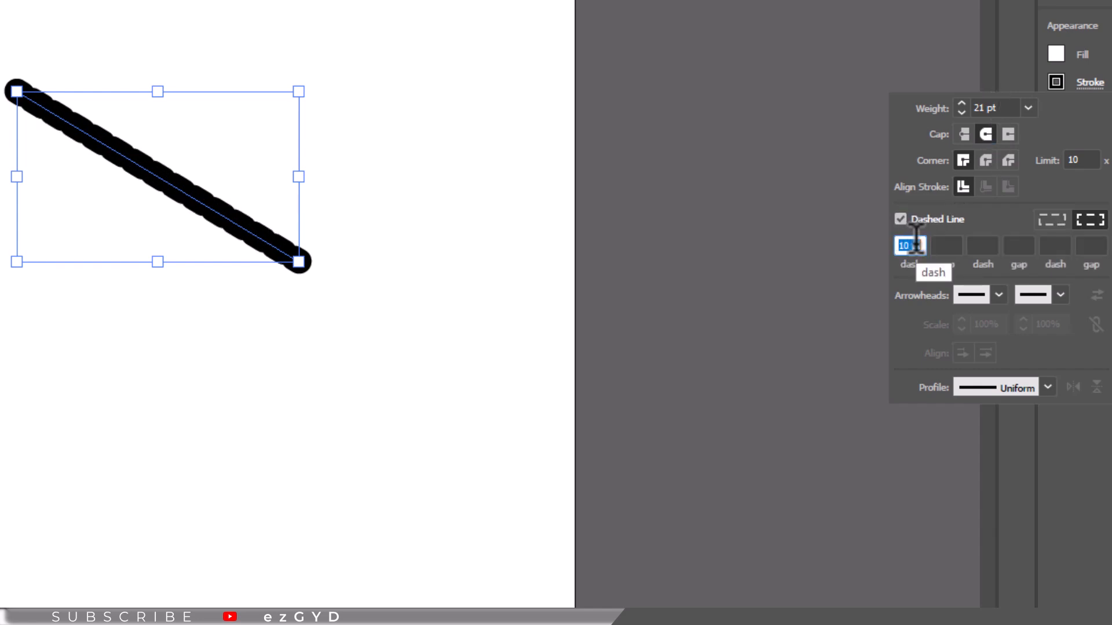
pyautogui.click(948, 246)
pyautogui.scroll(4, 948, 246)
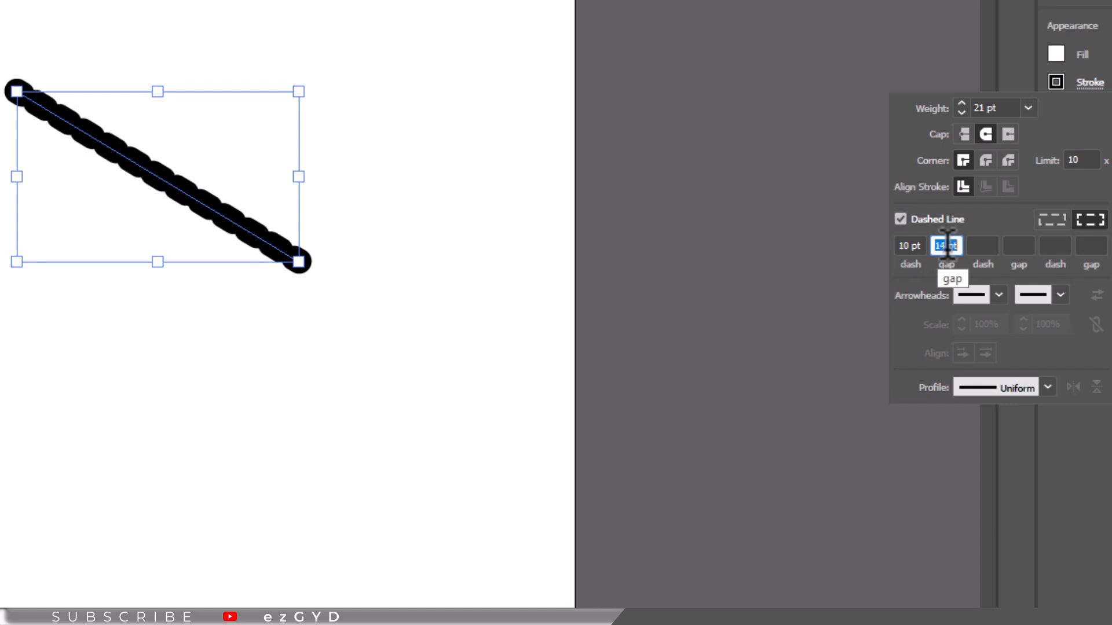
pyautogui.scroll(-6, 946, 246)
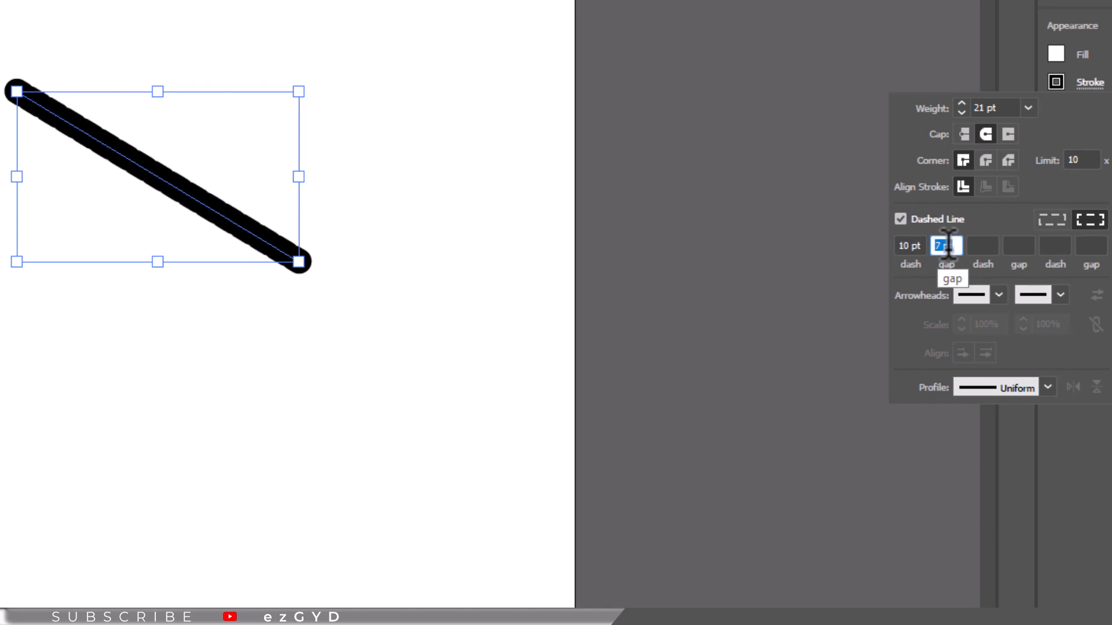
pyautogui.scroll(16, 947, 246)
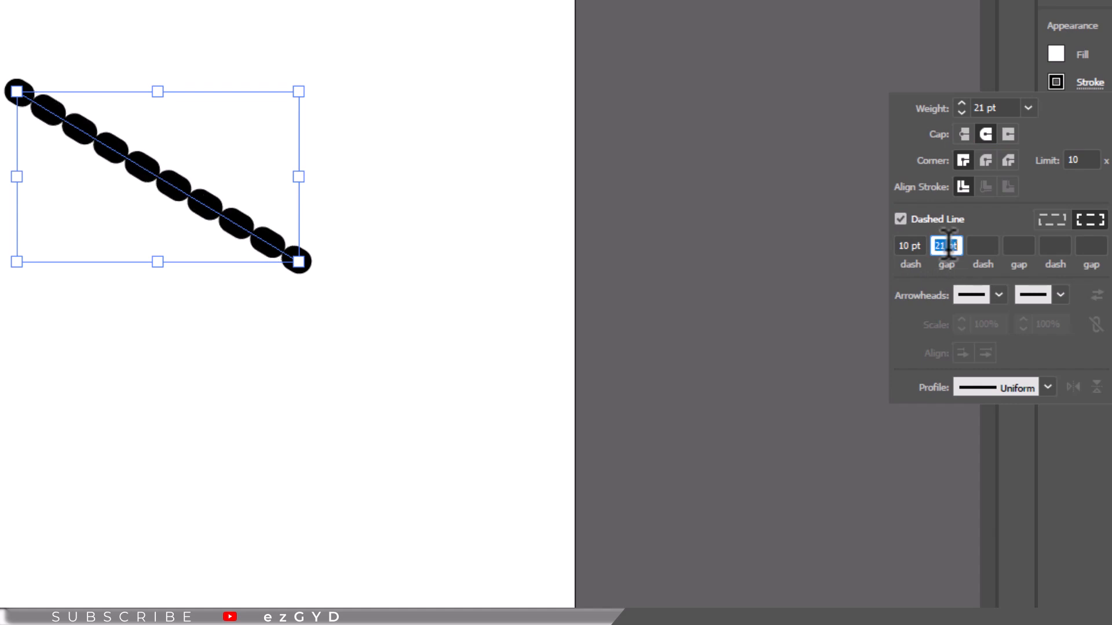
# Try a 29 pt gap on the dashed line, then a 10 pt gap with the second dash raised to 42 pt.
pyautogui.scroll(5, 947, 246)
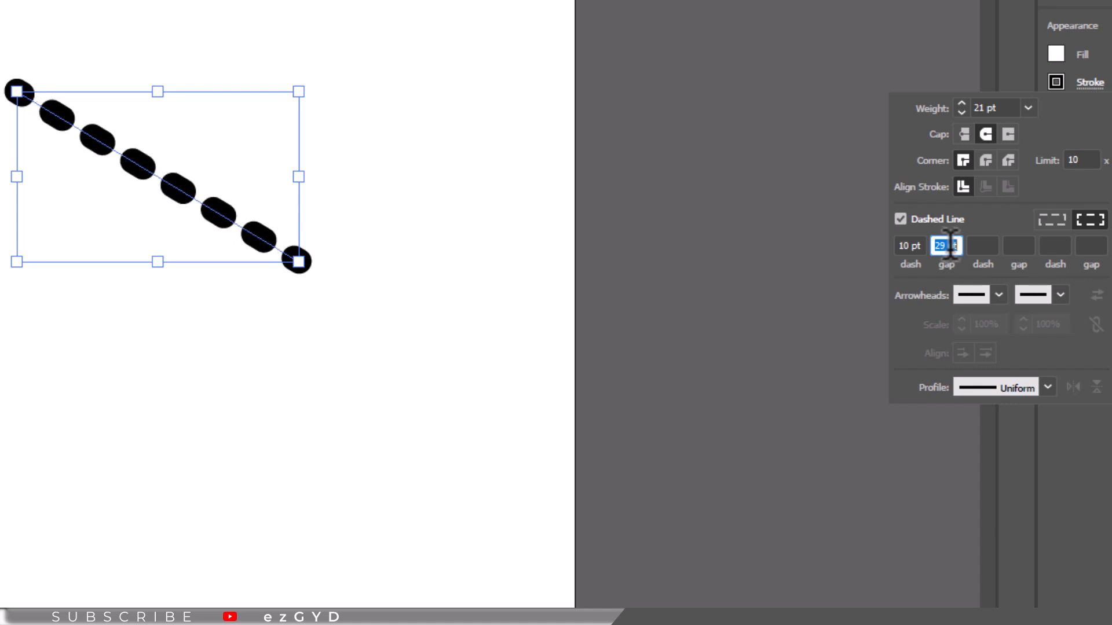
pyautogui.scroll(1, 986, 238)
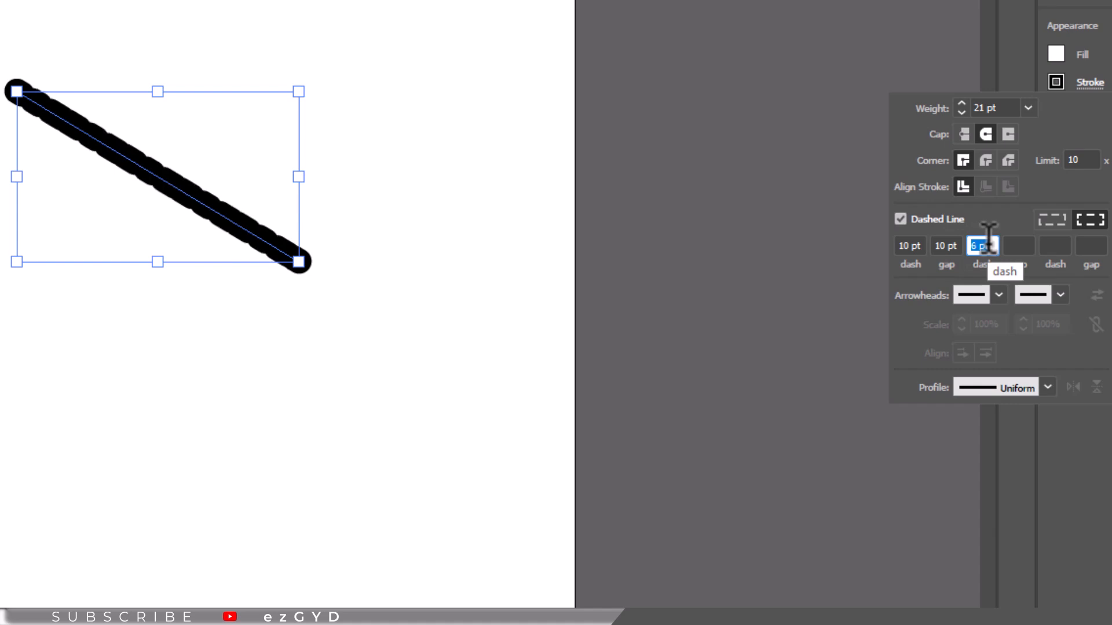
pyautogui.scroll(19, 987, 243)
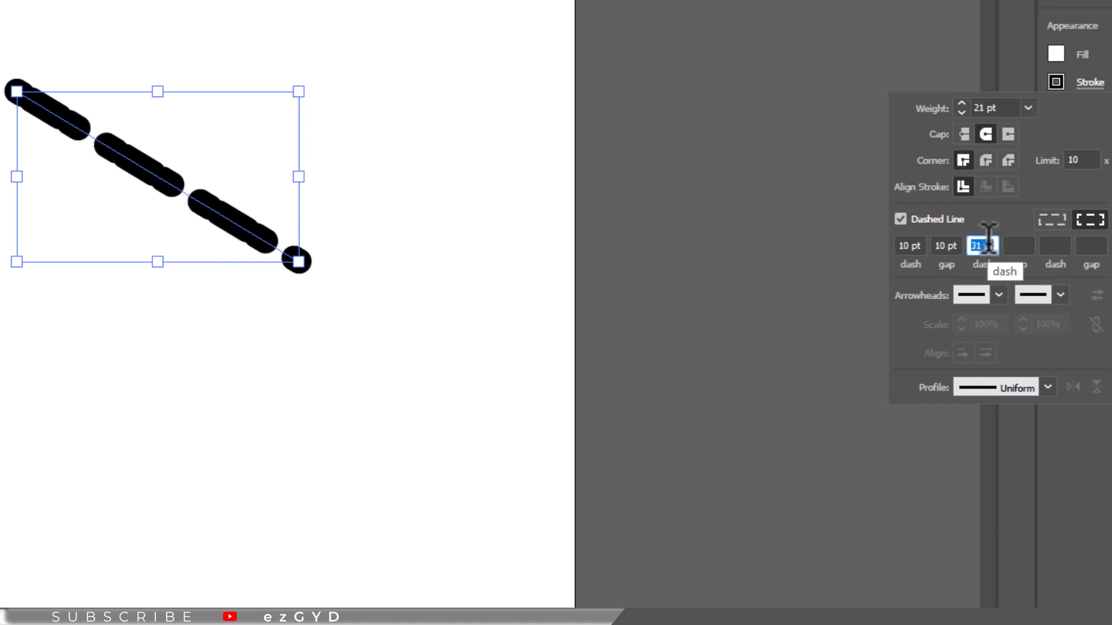
pyautogui.scroll(13, 988, 244)
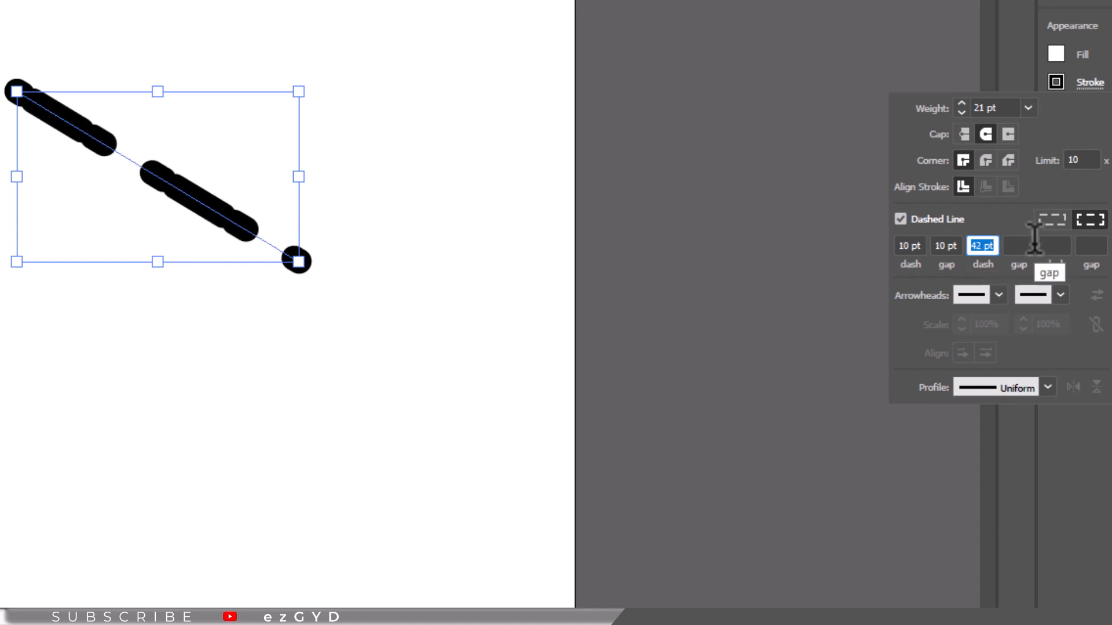
# Try a 1 pt second dash with a 25 pt second gap, and clear both values.
pyautogui.scroll(5, 1027, 238)
pyautogui.scroll(14, 1026, 238)
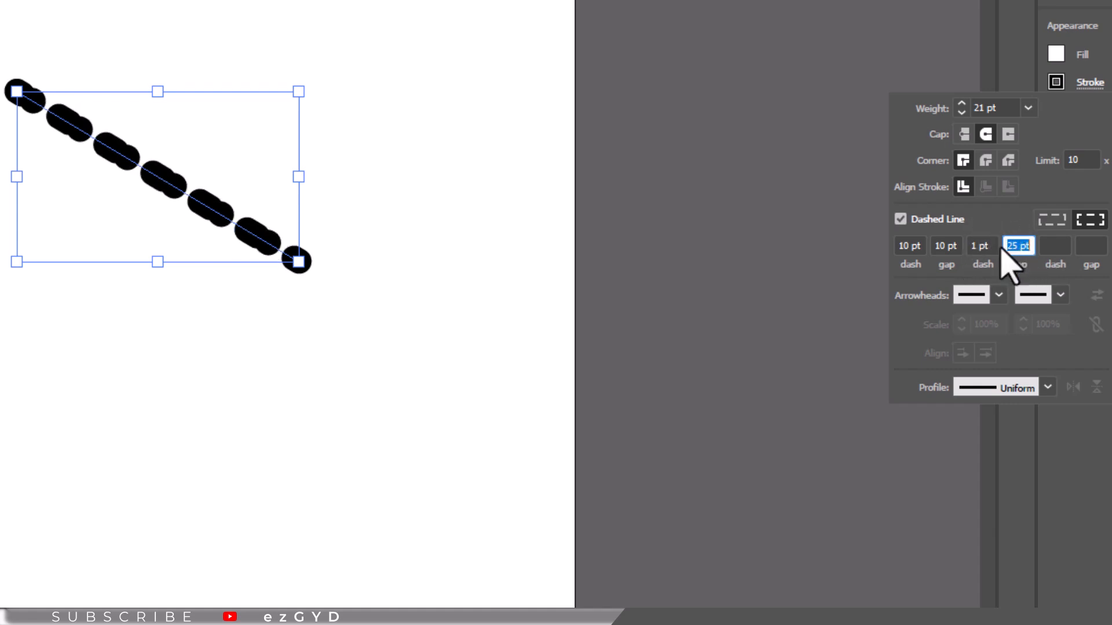
pyautogui.press('BackSpace')
pyautogui.click(981, 245)
pyautogui.press('BackSpace')
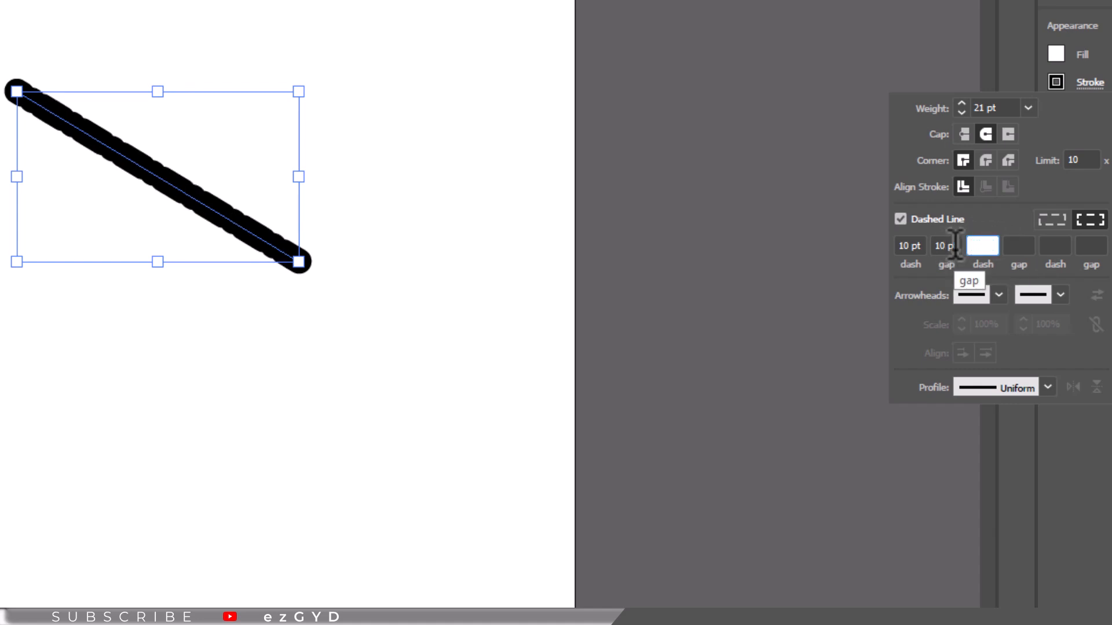
# Set the first gap of the dashed line to 27 pt.
pyautogui.click(946, 246)
pyautogui.press('BackSpace')
pyautogui.write('27')
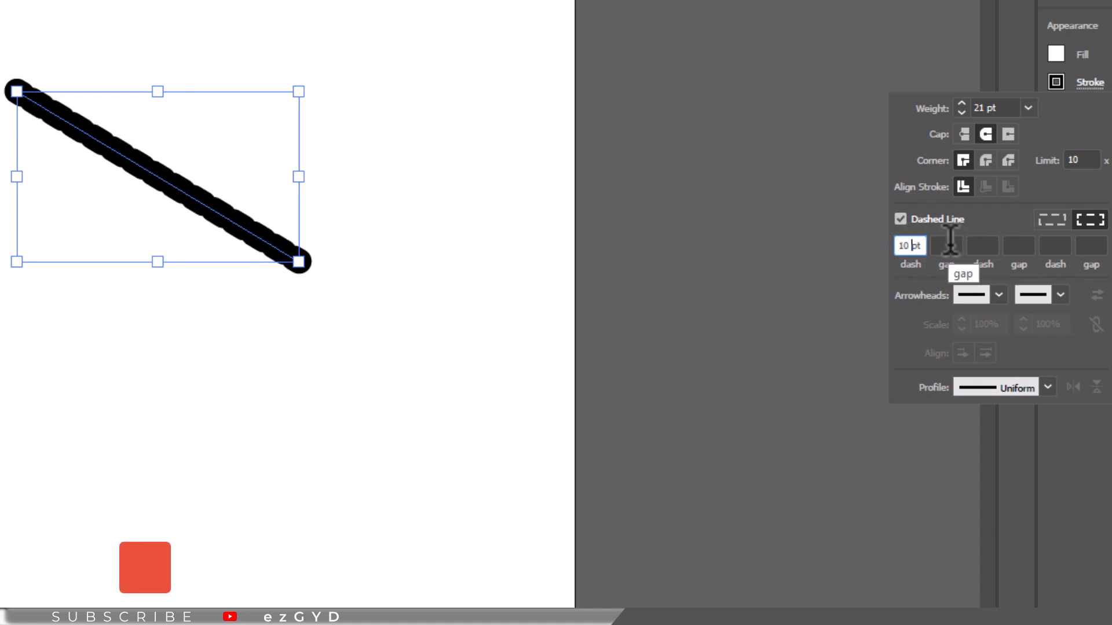
pyautogui.press('Return')
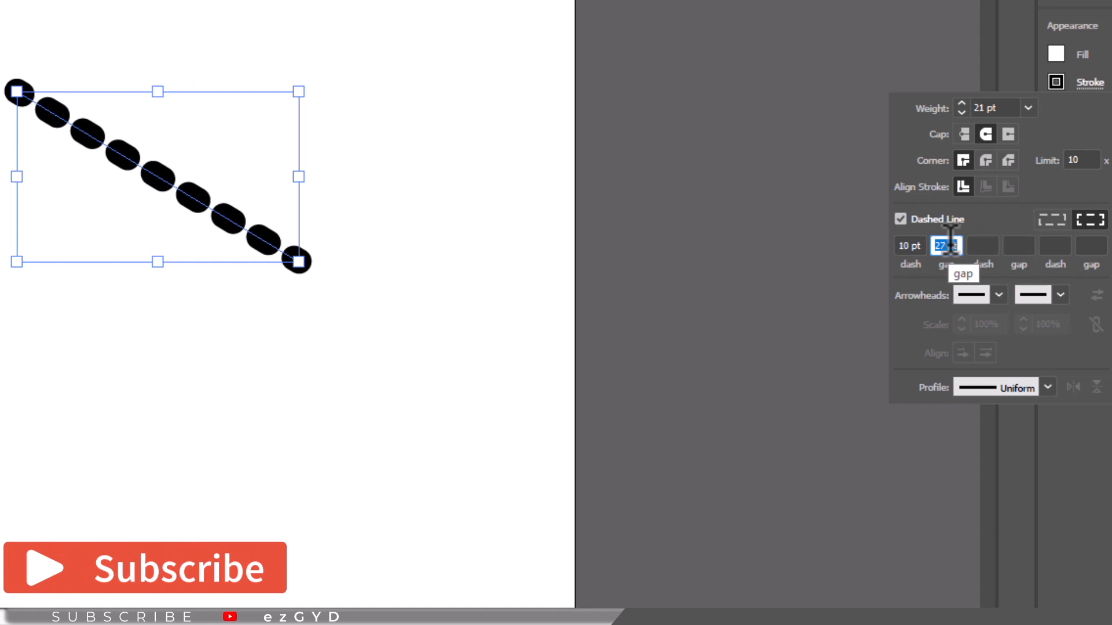
# Try a projecting cap on the line, clear its gap value, and give it a butt cap.
pyautogui.click(1008, 134)
pyautogui.press('BackSpace')
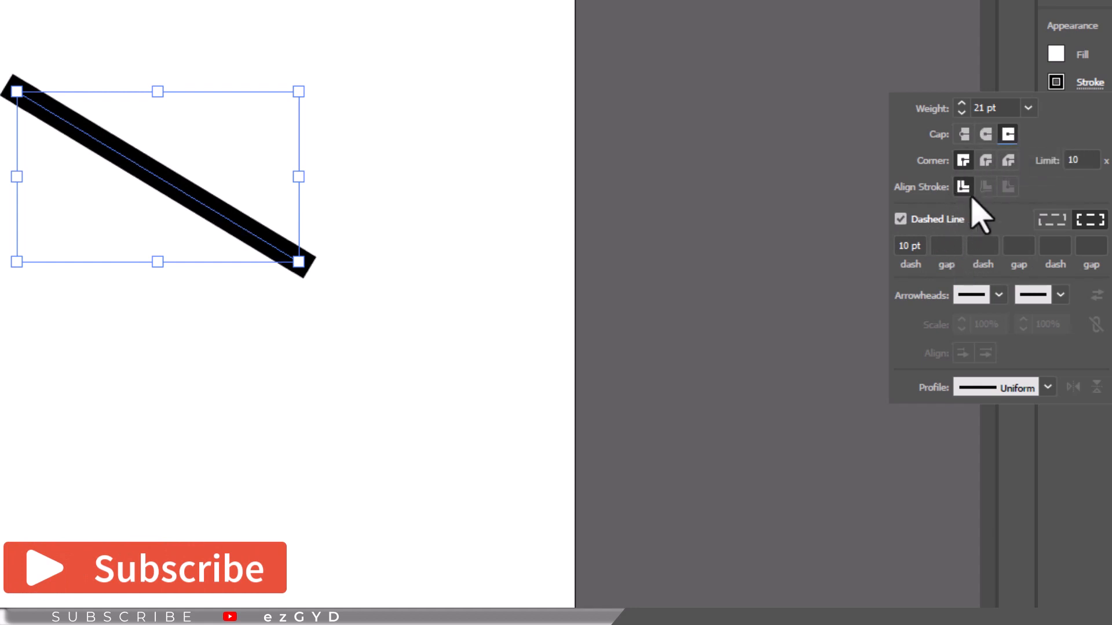
pyautogui.click(963, 134)
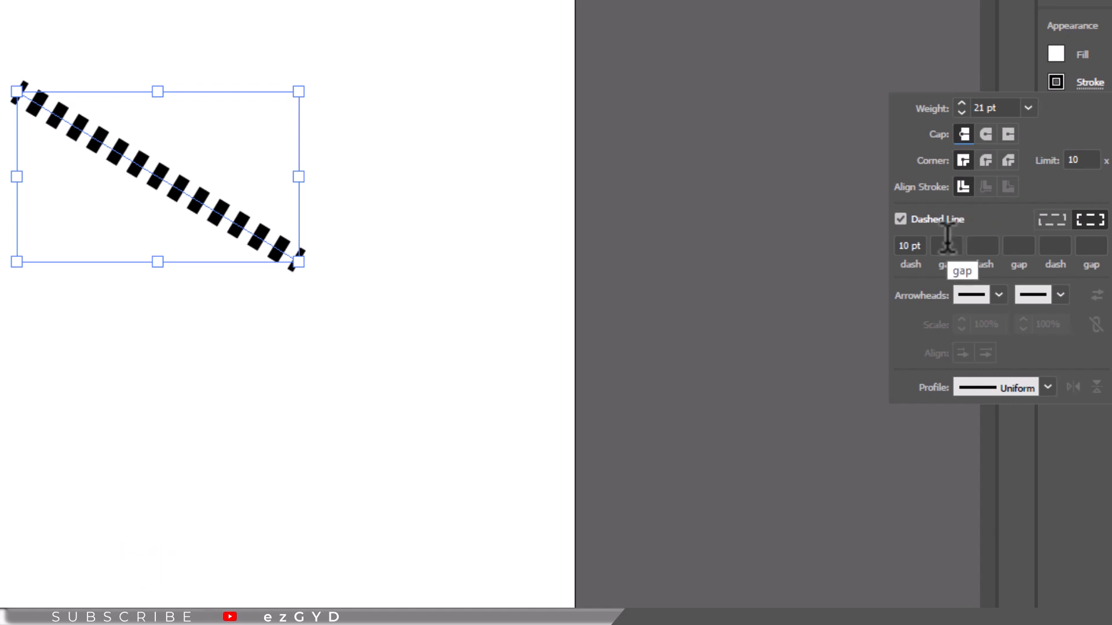
# Add a curved-back pointed arrowhead to the start of the dashed line and scale it to 40%.
pyautogui.click(997, 295)
pyautogui.click(943, 355)
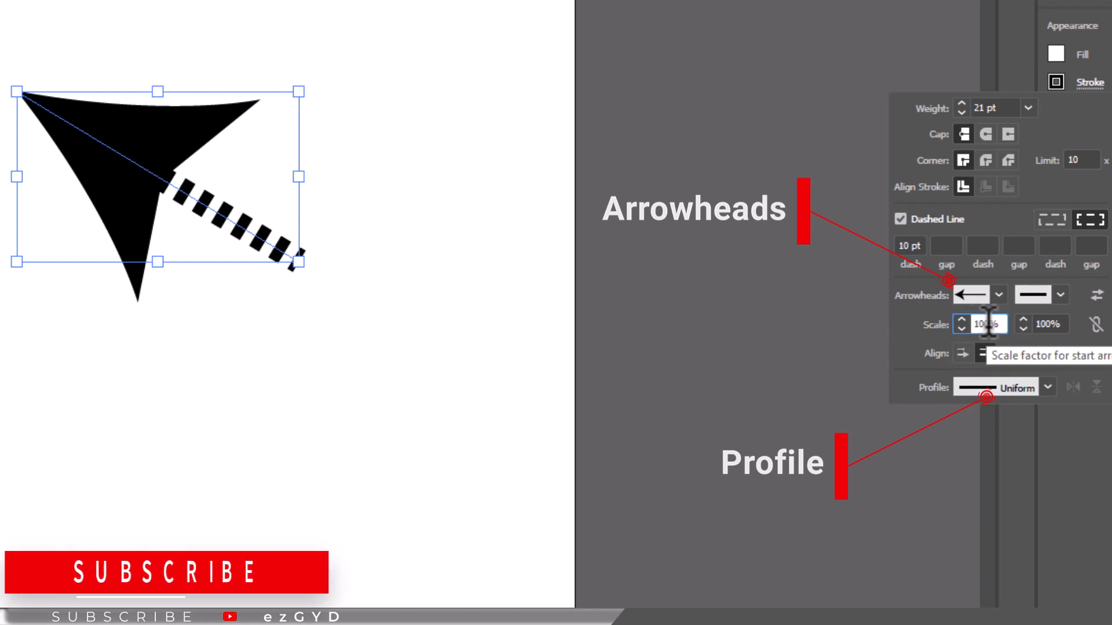
pyautogui.scroll(-9, 989, 322)
pyautogui.scroll(3, 989, 322)
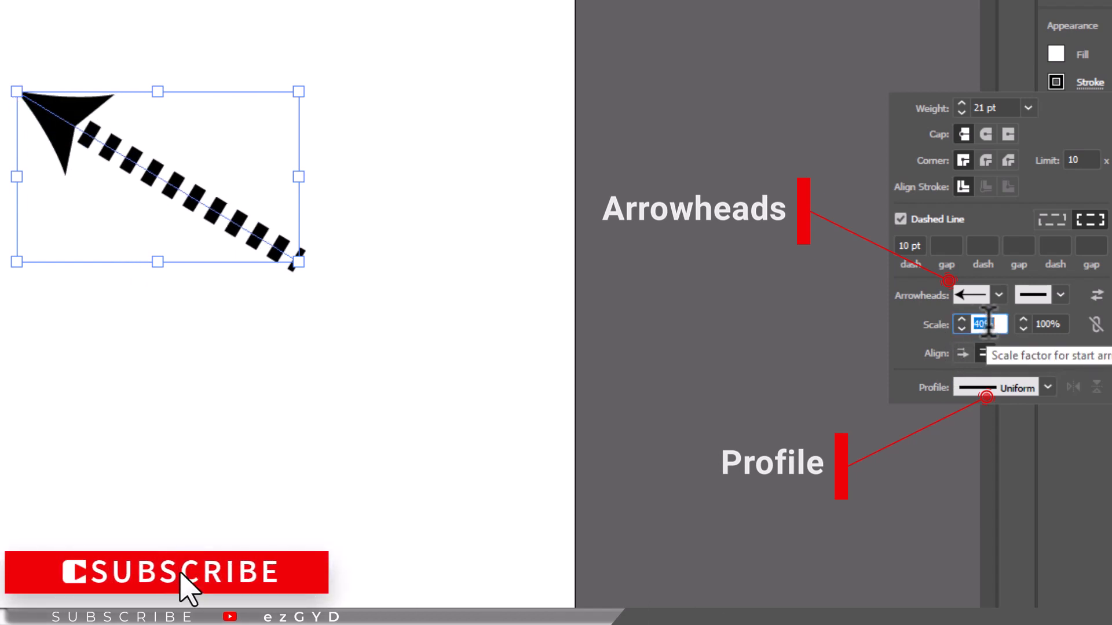